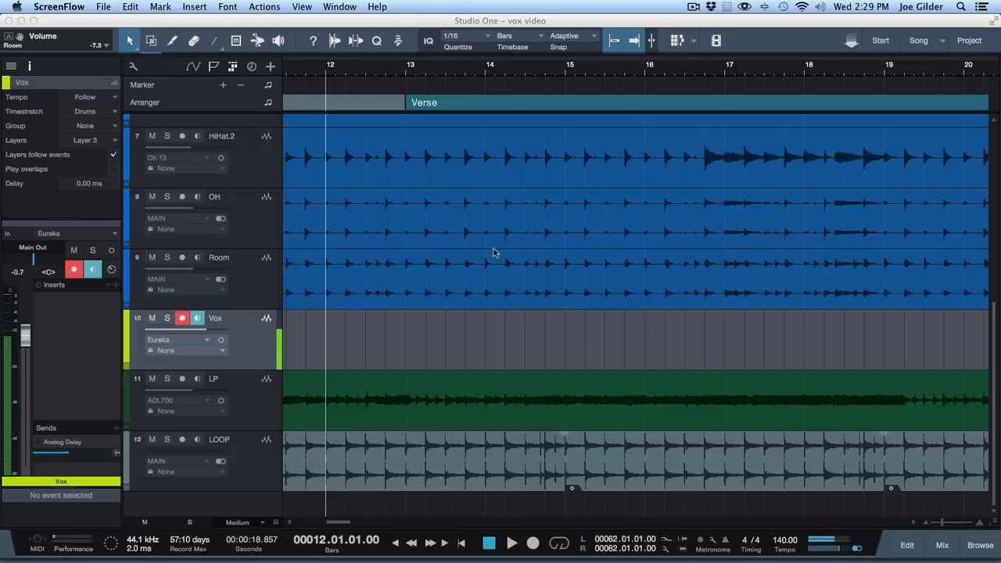
# Step: Enlarge the Vox channel's sends area and add PreSonus Room Reverb as a new send effect
pyautogui.click(79, 423)
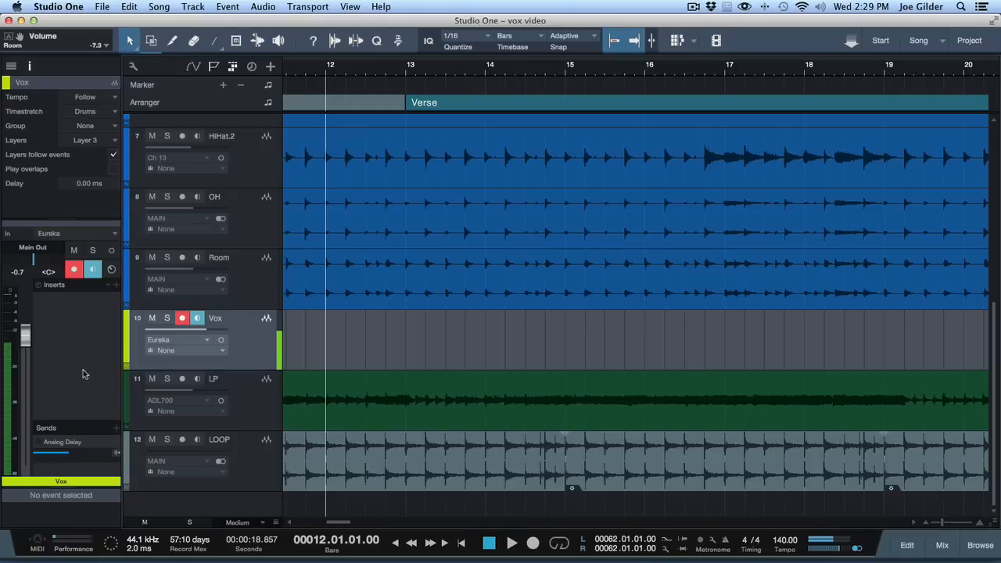
pyautogui.moveTo(79, 423); pyautogui.dragTo(79, 359)
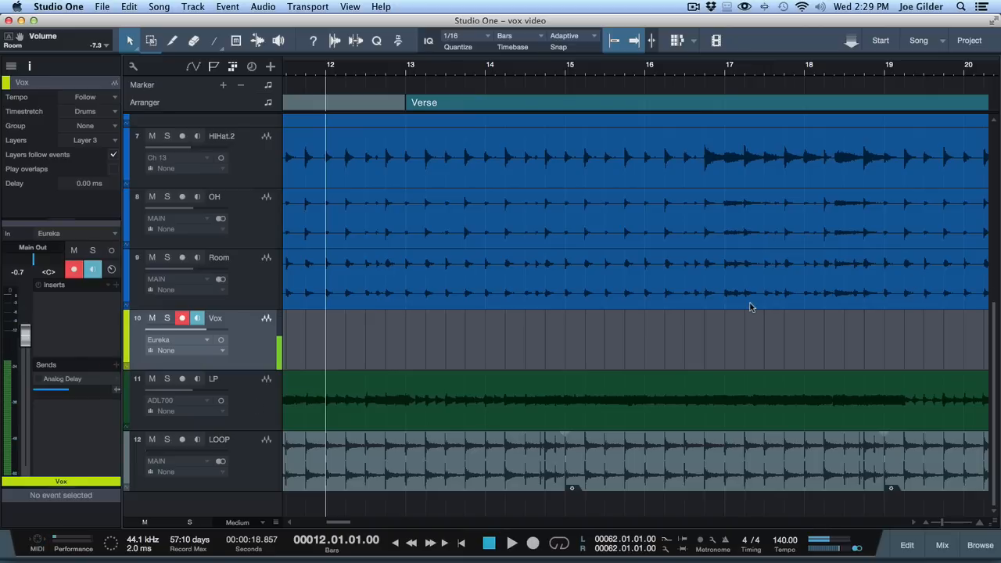
pyautogui.press('F5')
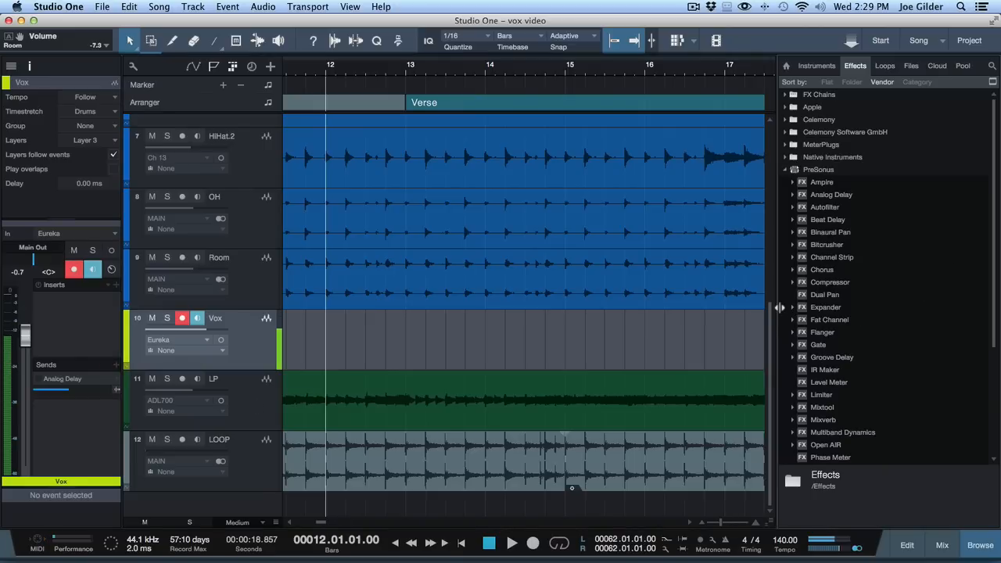
pyautogui.moveTo(780, 307); pyautogui.dragTo(844, 308)
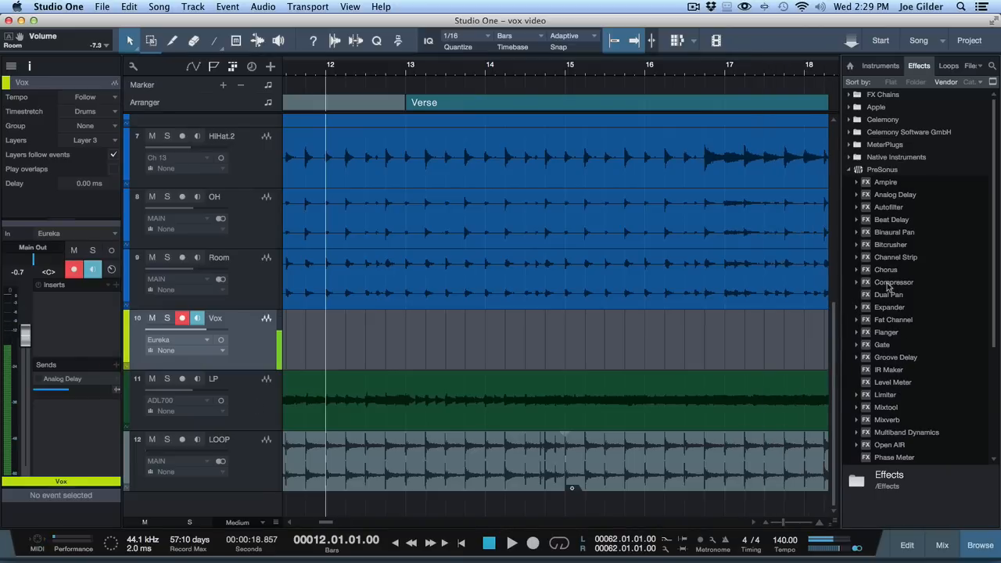
pyautogui.scroll(-5, 889, 344)
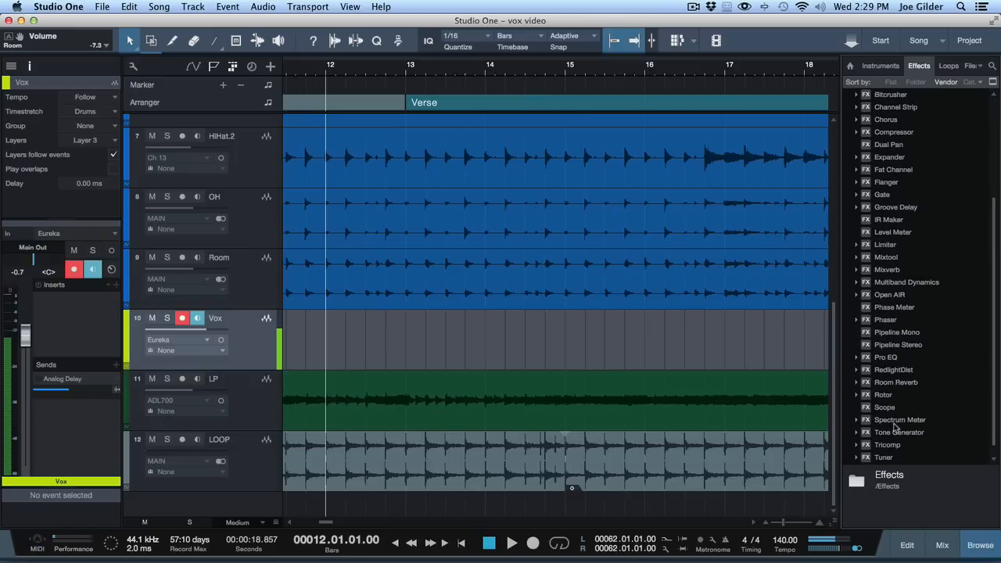
pyautogui.moveTo(896, 384); pyautogui.dragTo(54, 417)
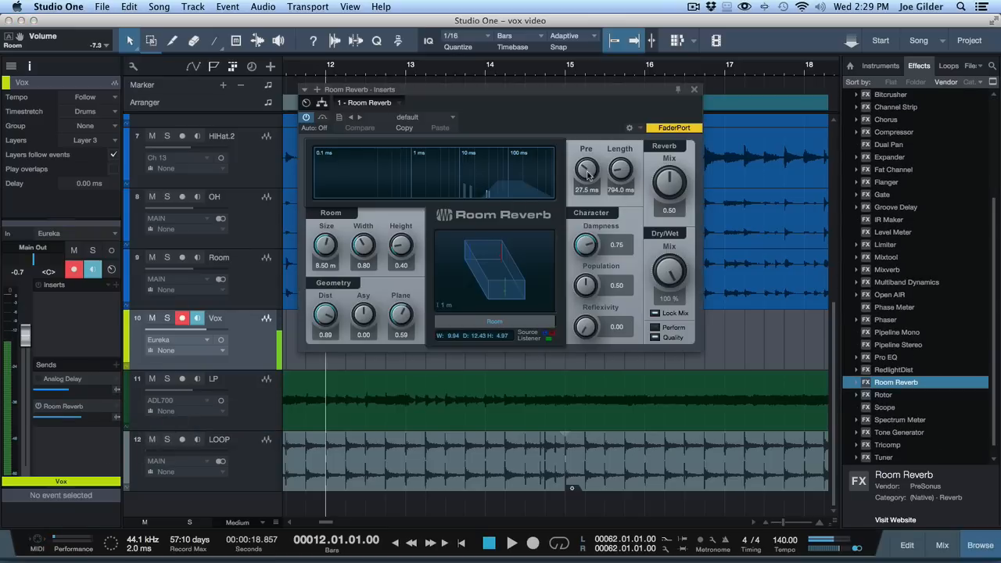
# Step: Load Room Reverb's Flat Plate preset with a length of 2.14 s and set its Vox send level to -19.1 dB
pyautogui.moveTo(620, 169); pyautogui.dragTo(621, 153)
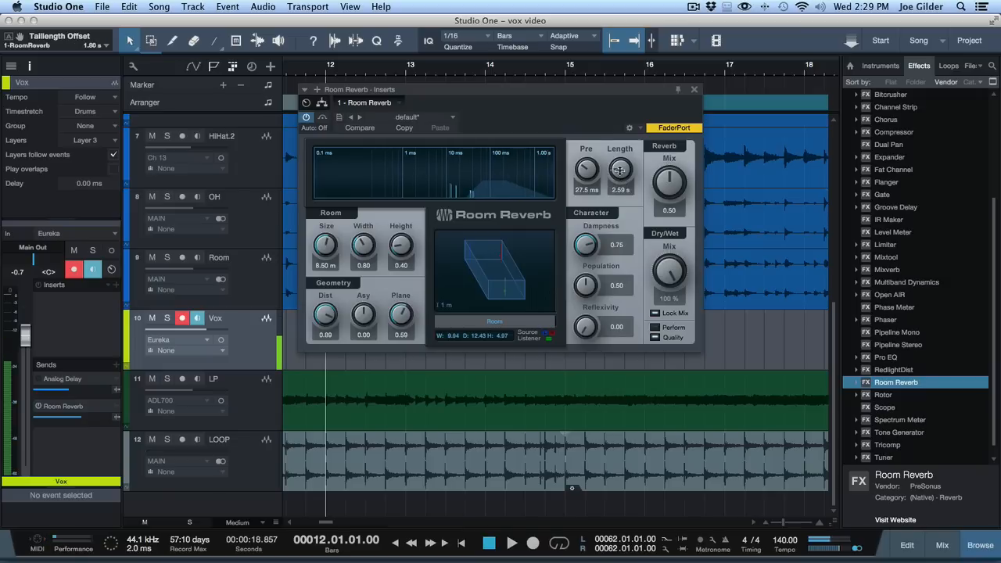
pyautogui.click(393, 118)
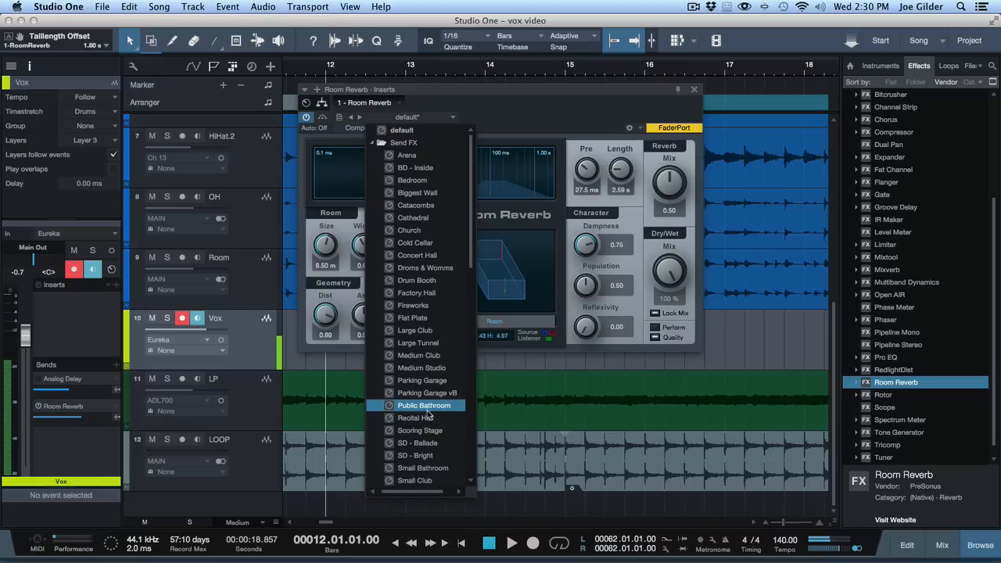
pyautogui.click(412, 318)
pyautogui.moveTo(614, 170); pyautogui.dragTo(614, 172)
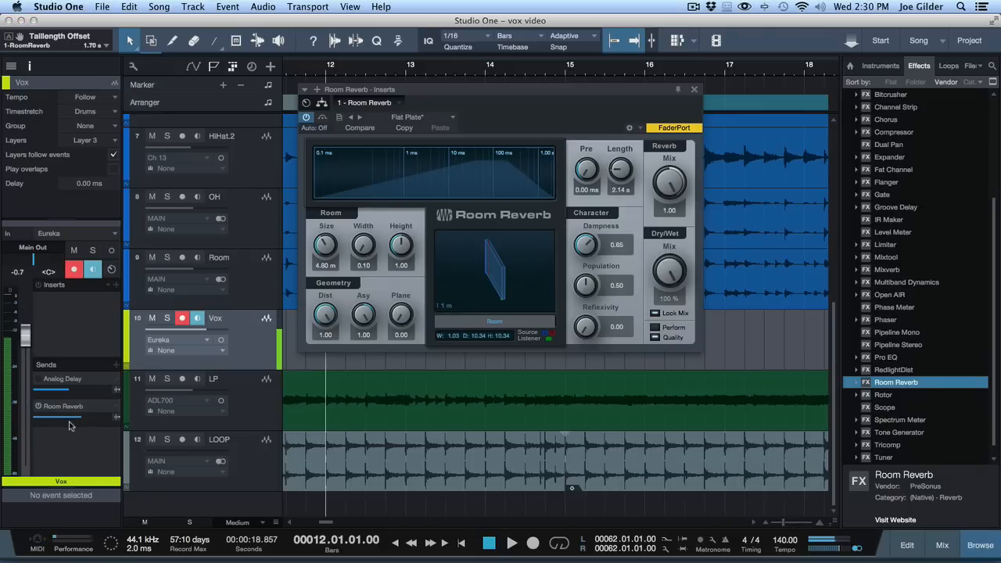
pyautogui.moveTo(68, 426); pyautogui.dragTo(64, 422)
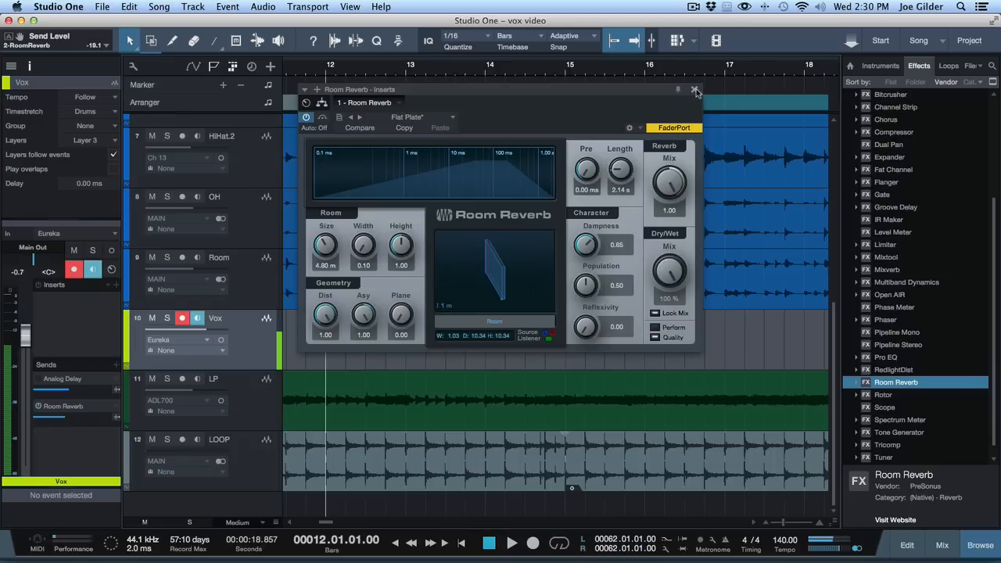
pyautogui.click(696, 92)
# Step: Show the mixer and insert Pro EQ after the reverb on the Room Reverb effects channel
pyautogui.click(153, 421)
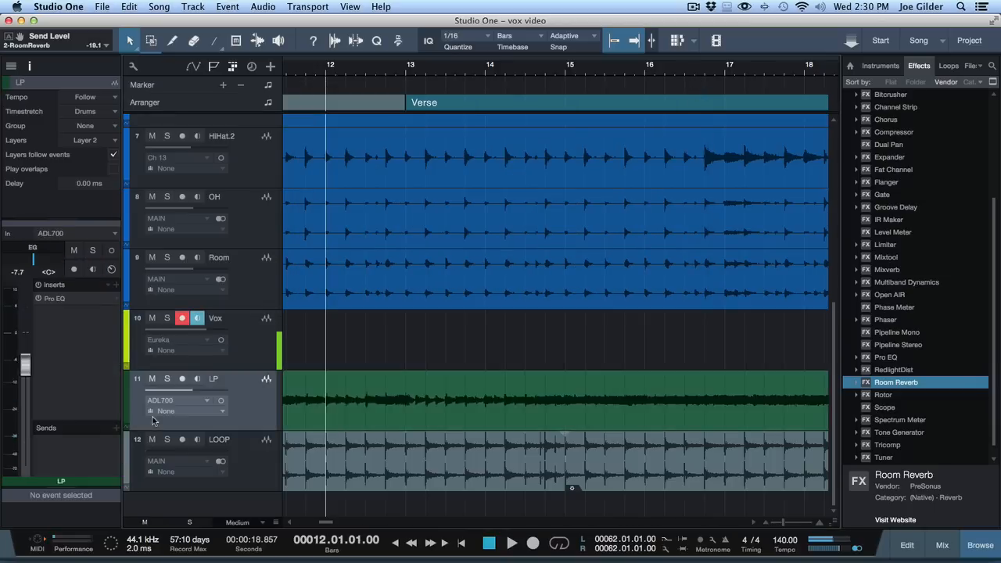
pyautogui.press('F3')
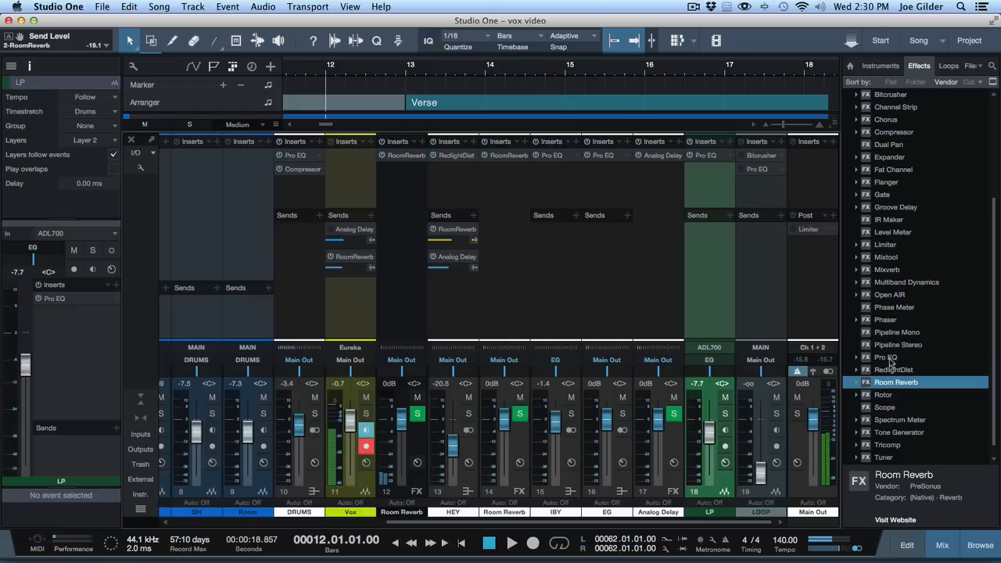
pyautogui.moveTo(886, 358); pyautogui.dragTo(403, 174)
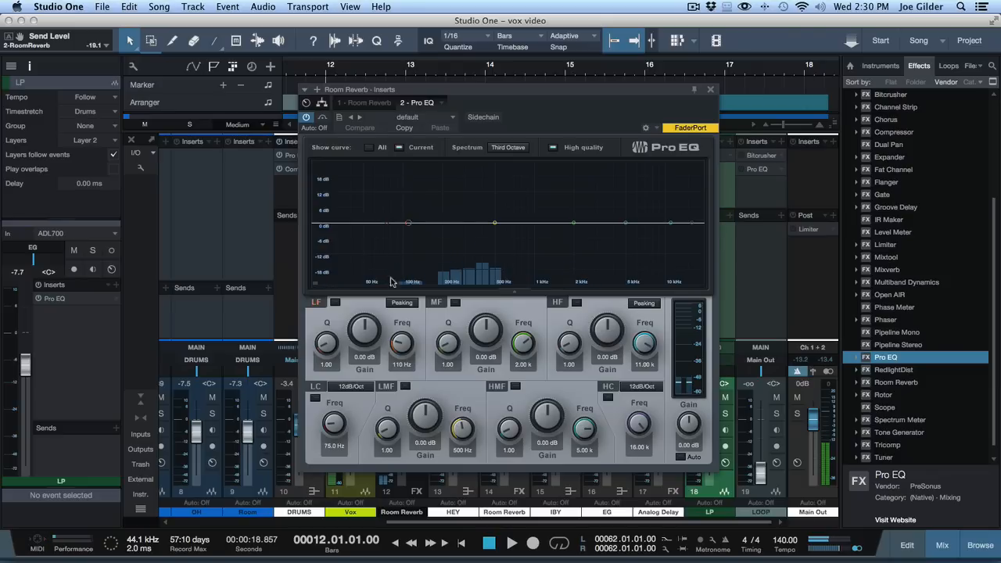
# Step: Enable the reverb EQ's low cut at 288 Hz, compare it on and off, and close the EQ and mixer
pyautogui.click(315, 399)
pyautogui.moveTo(335, 424); pyautogui.dragTo(336, 402)
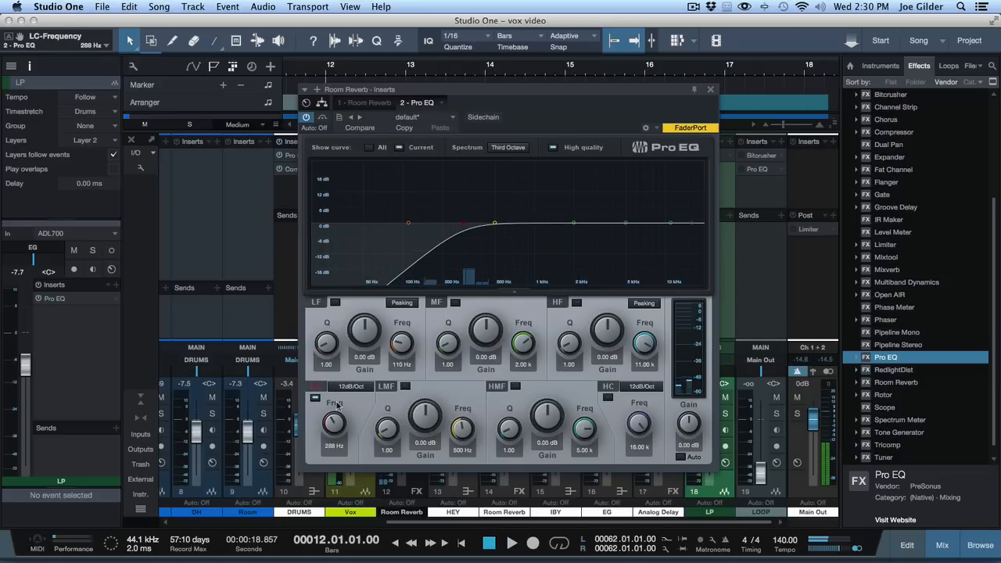
pyautogui.click(315, 399)
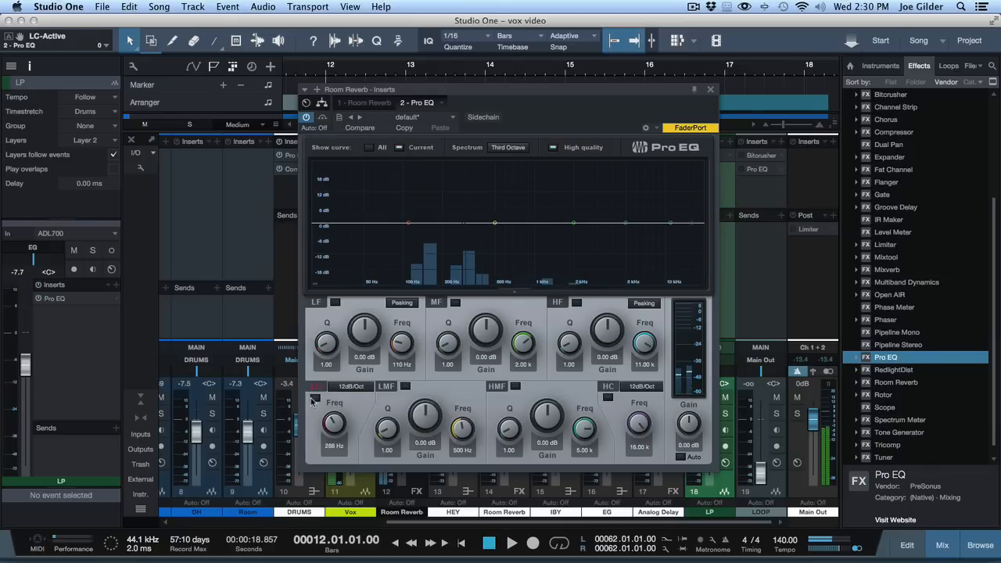
pyautogui.click(314, 399)
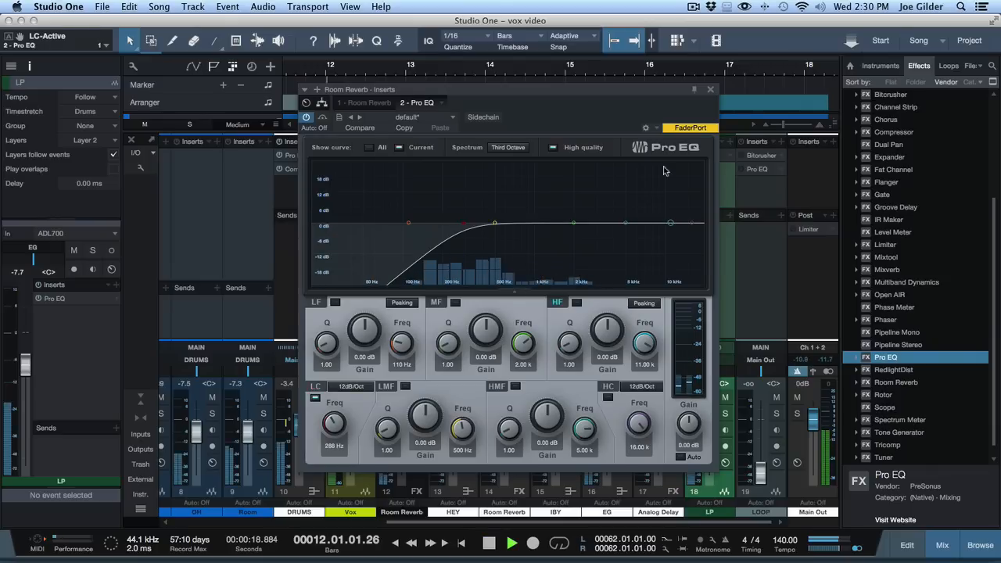
pyautogui.press('space')
pyautogui.click(711, 90)
pyautogui.press('F3')
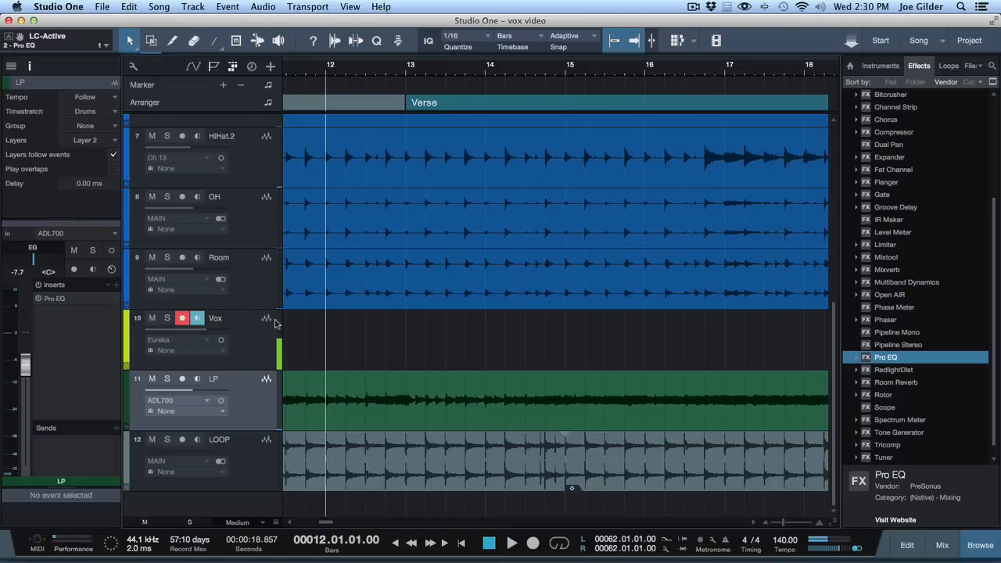
# Step: Review the Analog Delay settings on the Vox track and leave its Analog Delay and Room Reverb sends muted
pyautogui.click(245, 330)
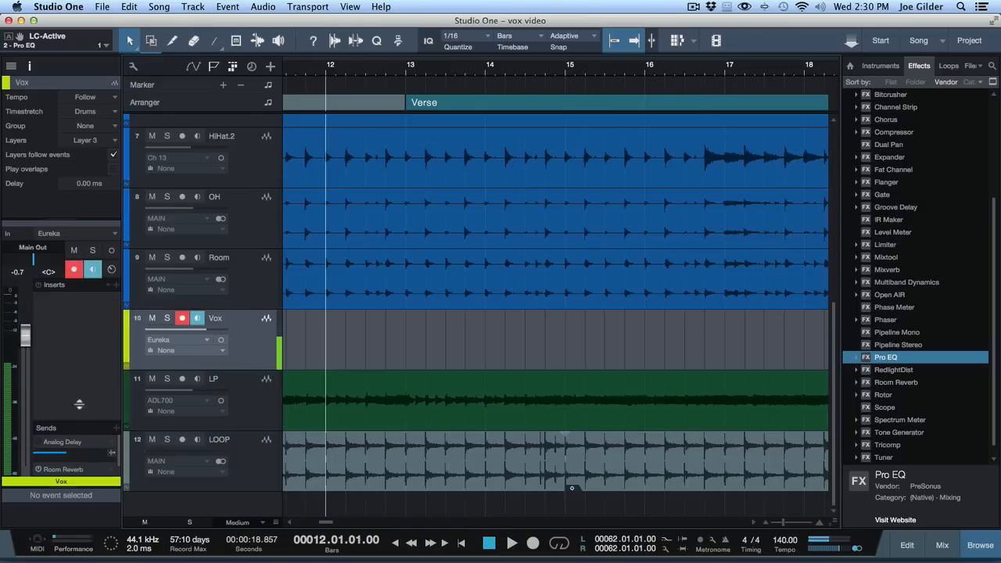
pyautogui.moveTo(79, 420); pyautogui.dragTo(79, 330)
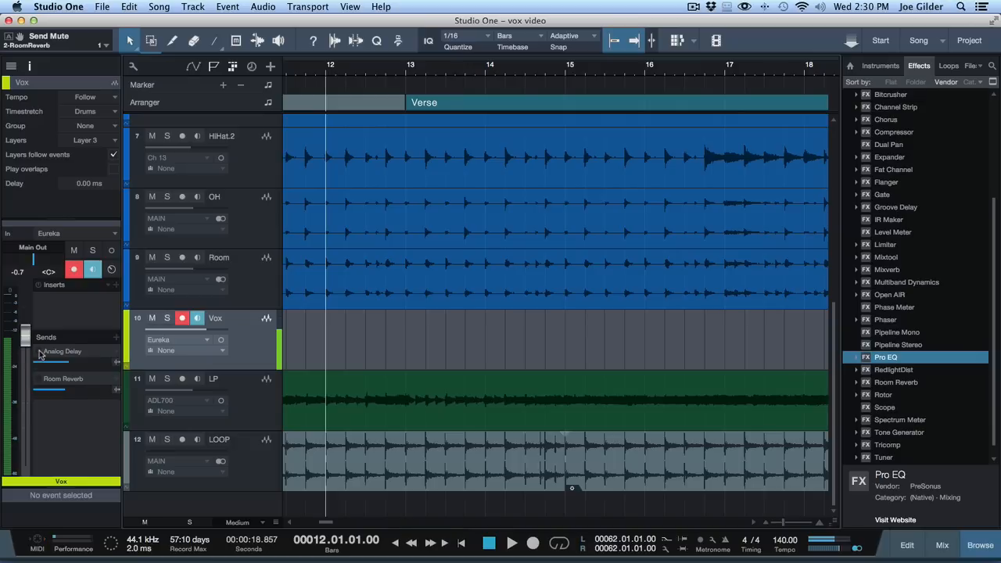
pyautogui.doubleClick(57, 355)
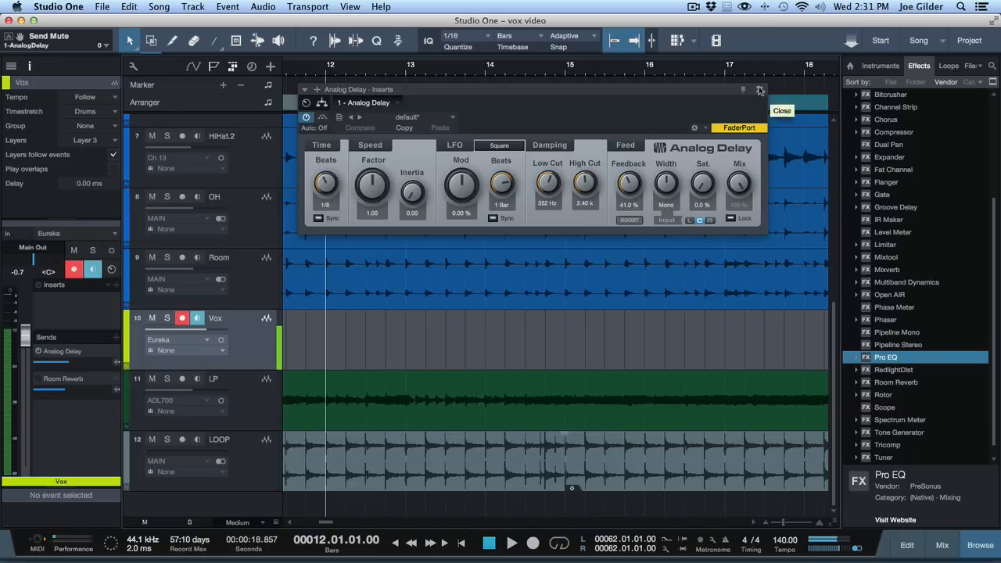
pyautogui.moveTo(703, 90); pyautogui.dragTo(694, 123)
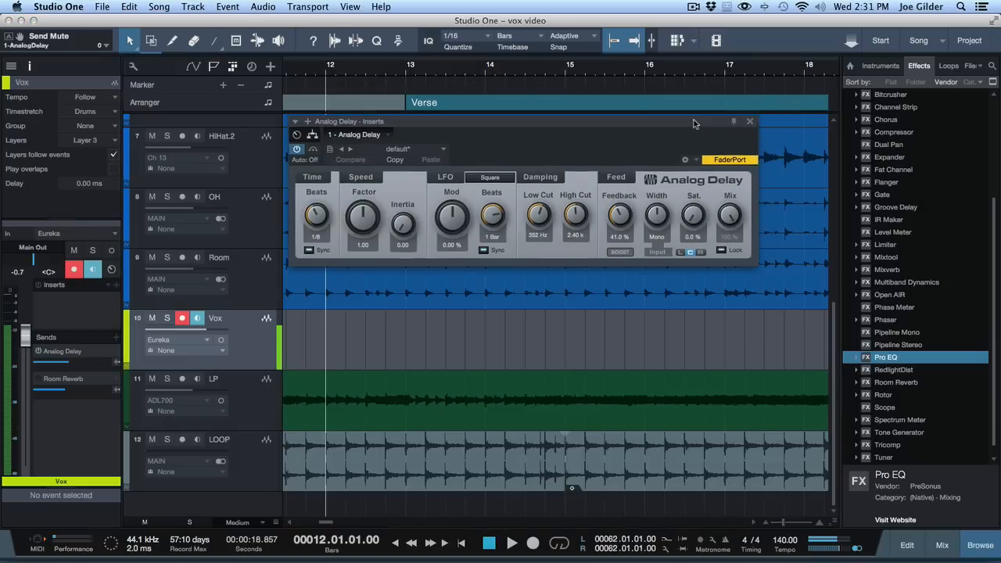
pyautogui.click(39, 352)
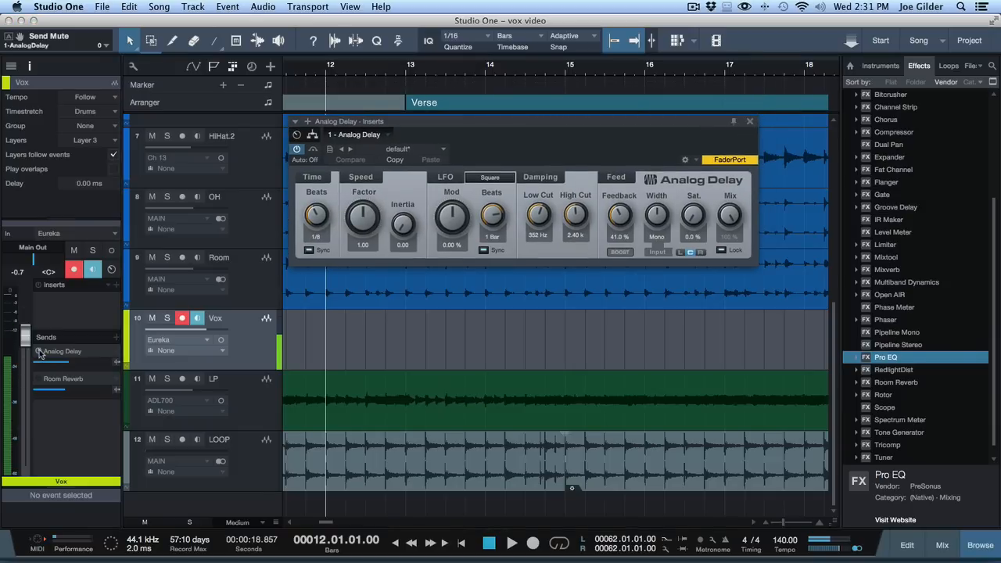
pyautogui.click(749, 123)
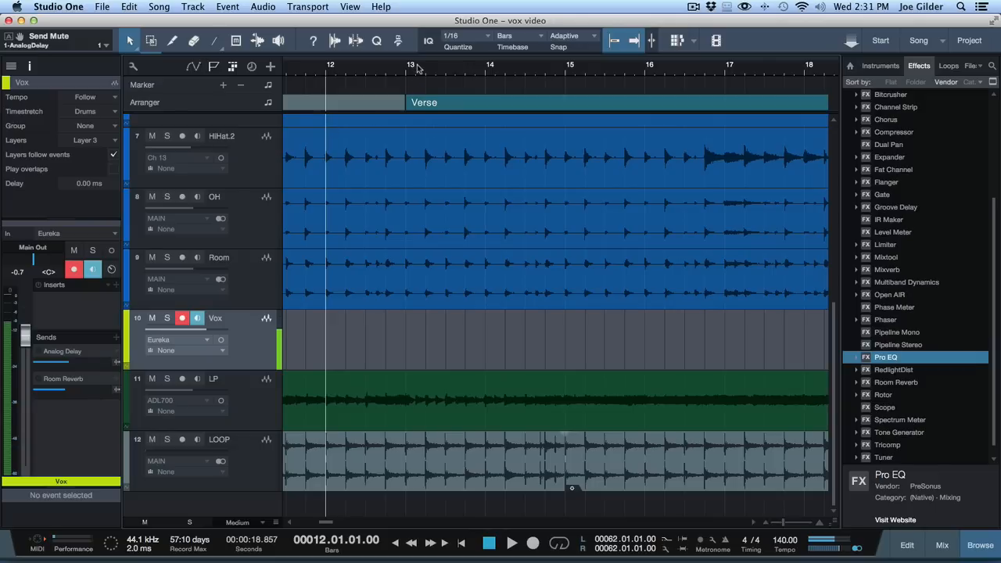
# Step: Play the song from the middle of bar 12 and from just before bar 11 to locate the verse's start
pyautogui.moveTo(417, 68)
pyautogui.mouseDown()
pyautogui.moveTo(421, 82)
pyautogui.moveTo(402, 61)
pyautogui.mouseUp()
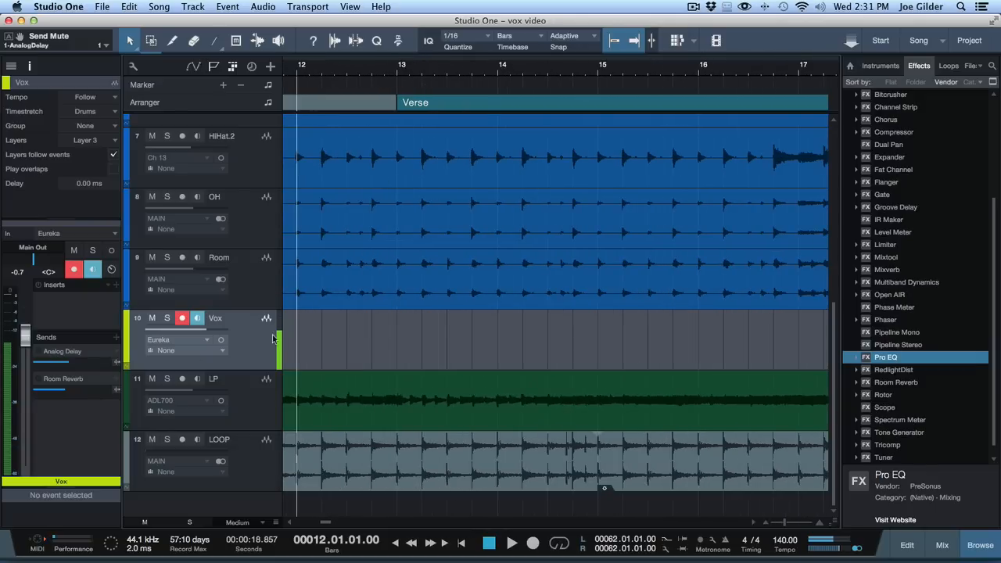
pyautogui.click(390, 73)
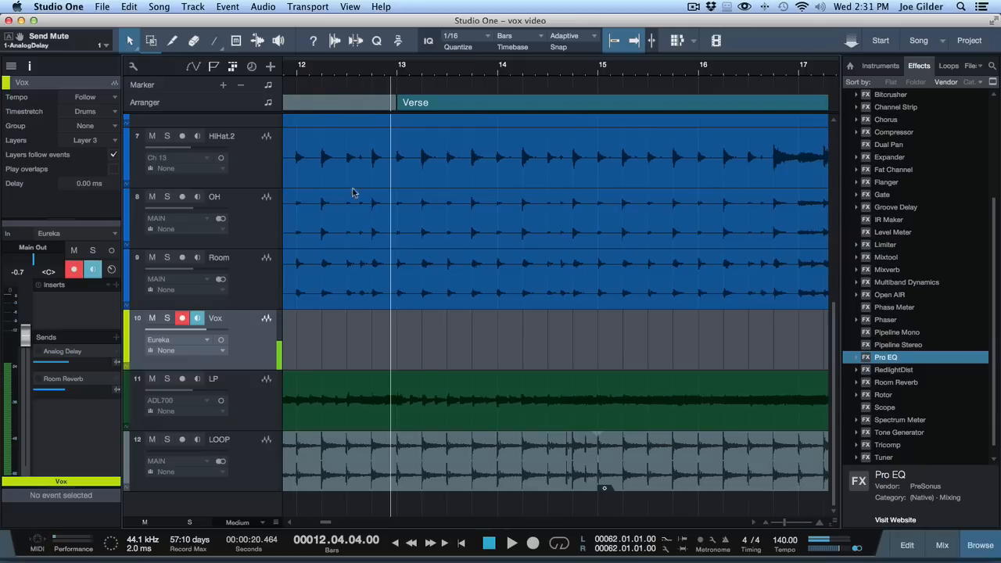
pyautogui.click(351, 73)
pyautogui.press('space')
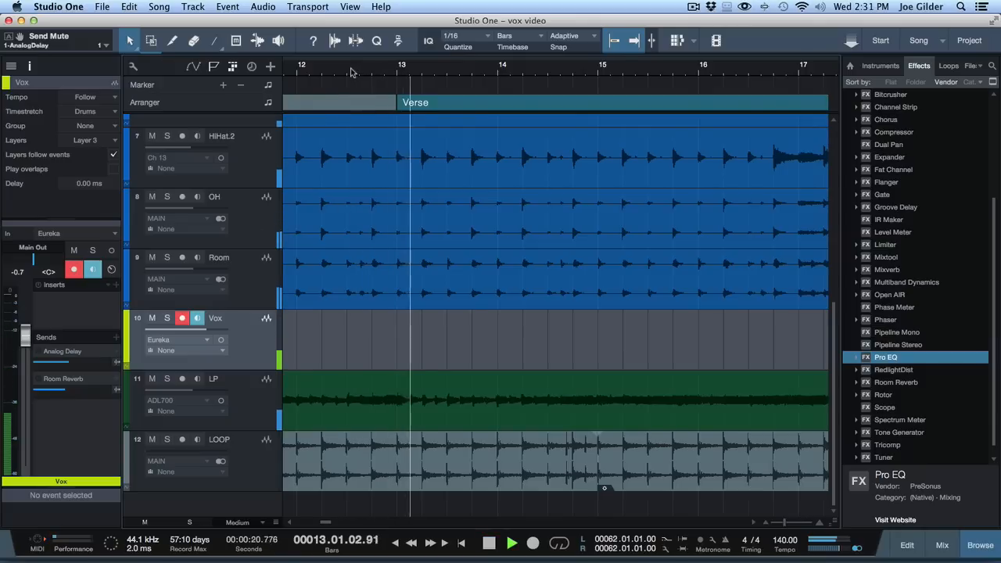
pyautogui.press('space')
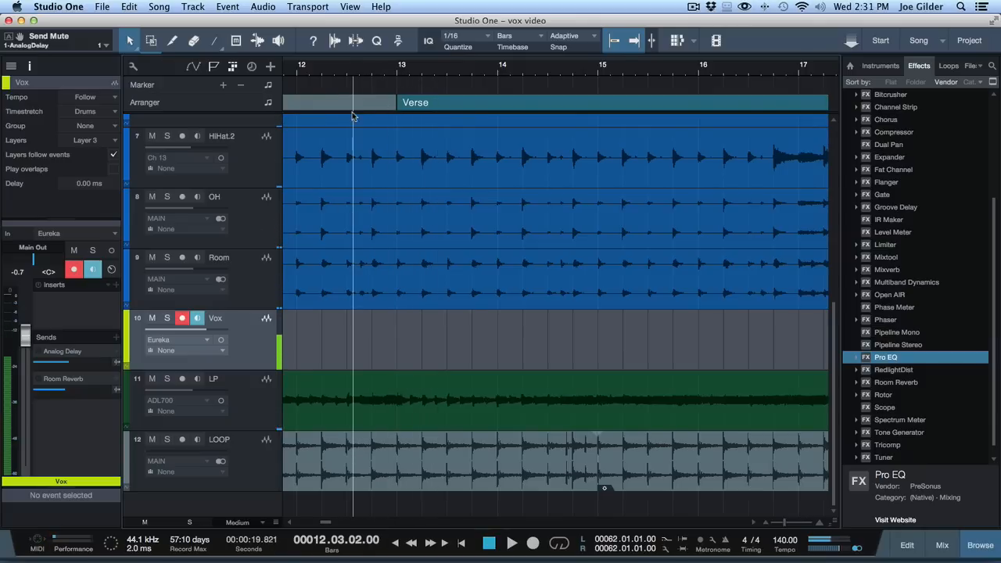
pyautogui.hscroll(-3, 373, 148)
pyautogui.click(352, 71)
pyautogui.press('space')
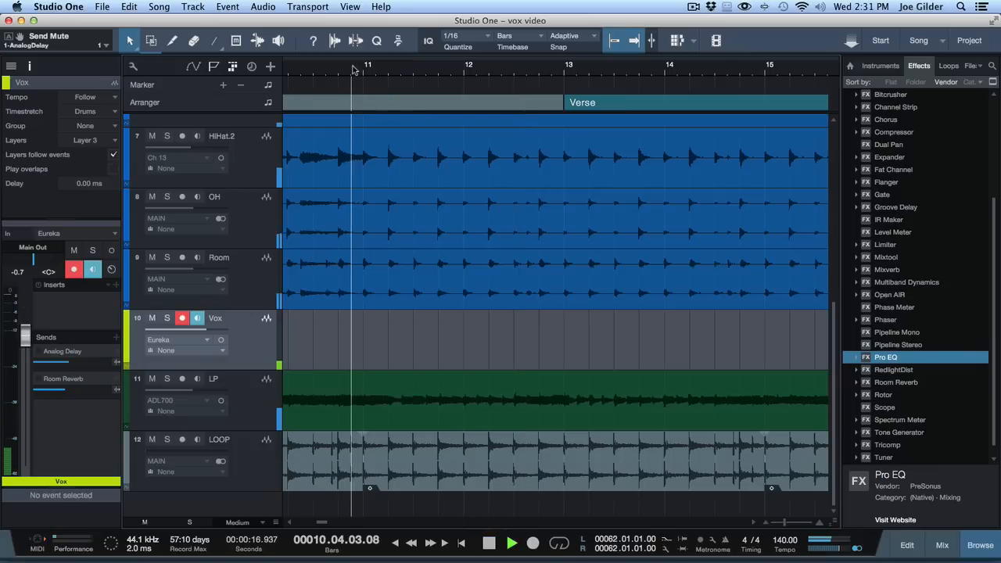
pyautogui.press('space')
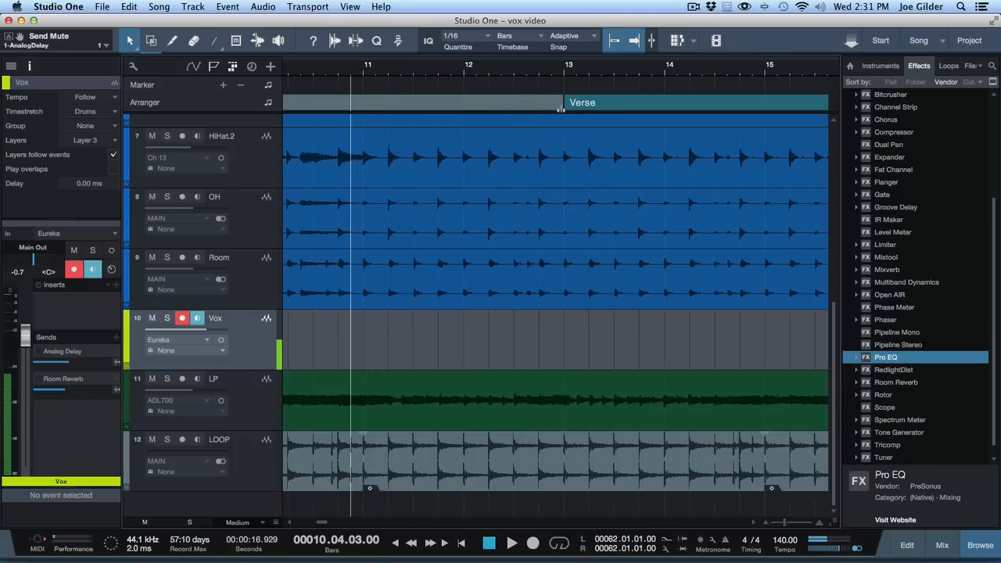
# Step: Move the start of the Verse arranger section back to bar 11 and play the song across the intro-to-verse transition
pyautogui.moveTo(560, 104); pyautogui.dragTo(359, 118)
pyautogui.hscroll(-5, 366, 208)
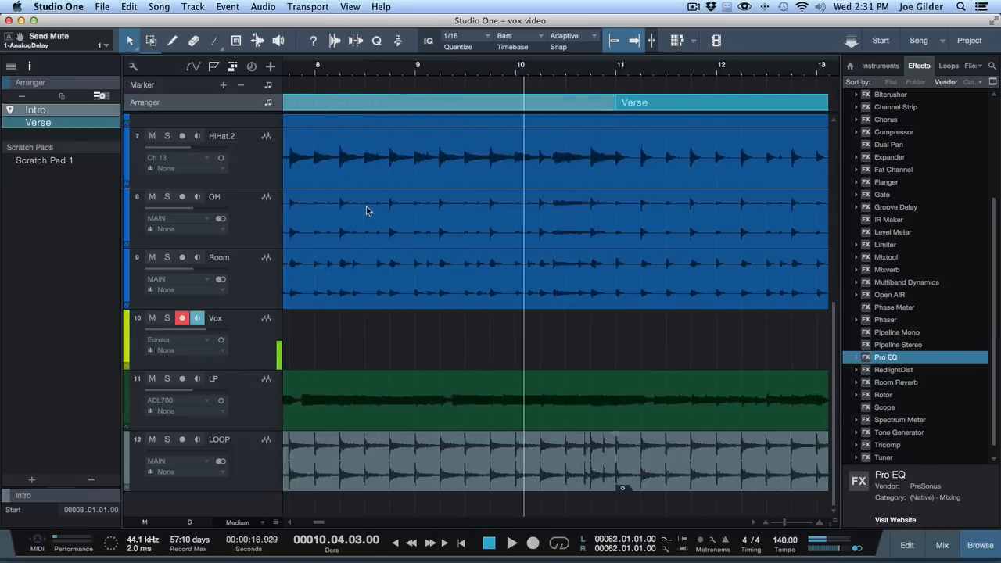
pyautogui.click(477, 67)
pyautogui.press('space')
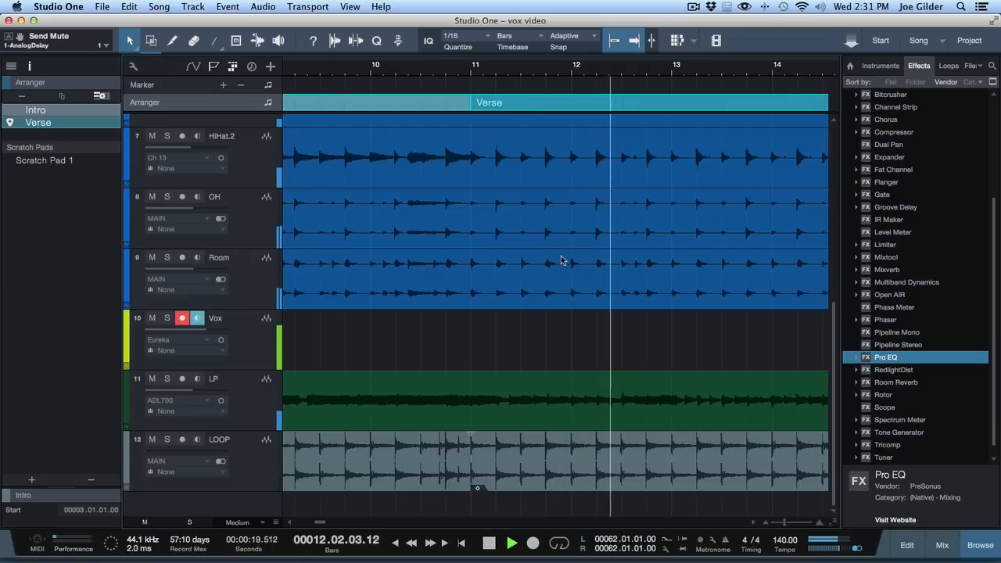
pyautogui.press('space')
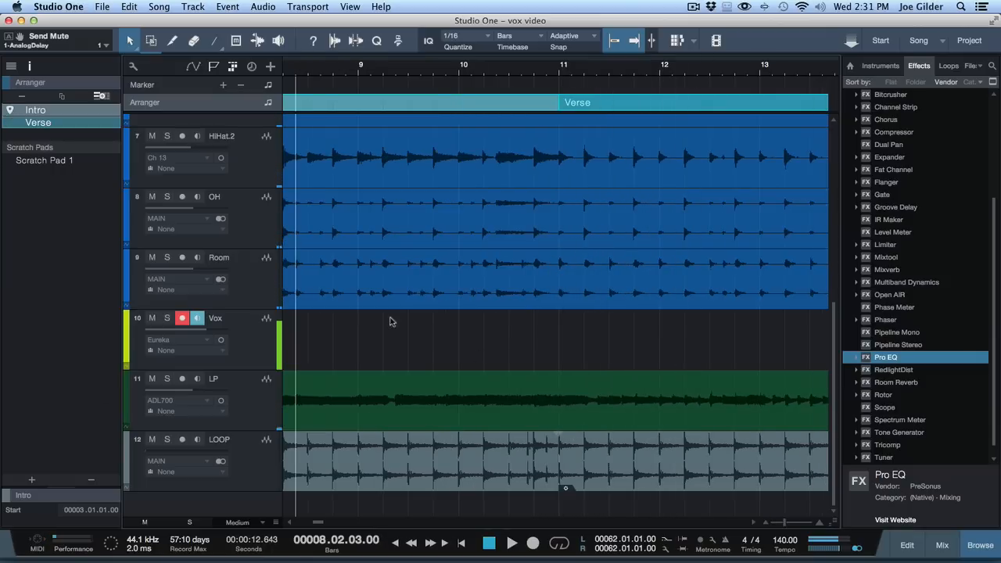
# Step: Unmute the Vox track's Room Reverb send and play the song from bar 8 to monitor the vocal with reverb
pyautogui.click(221, 340)
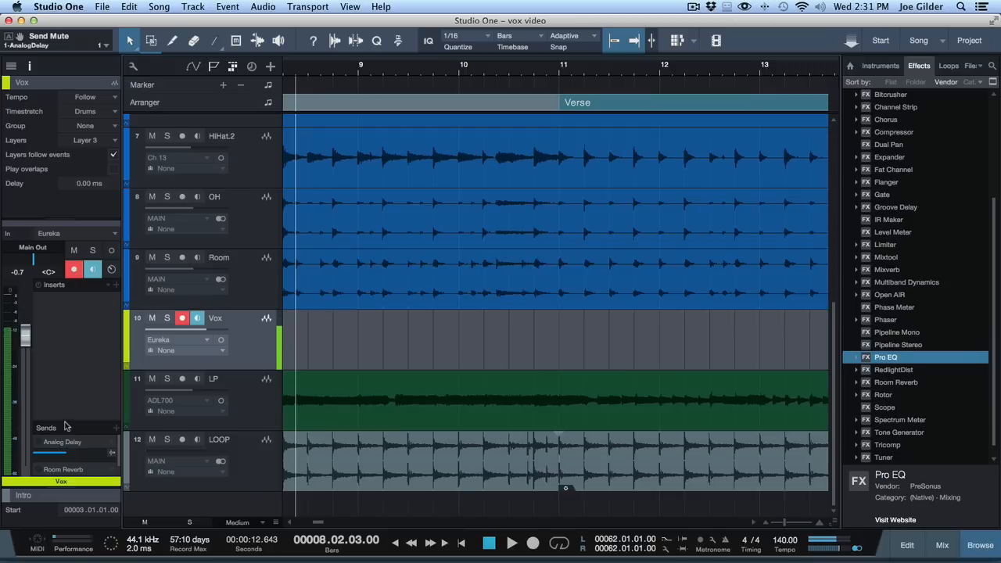
pyautogui.moveTo(66, 426); pyautogui.dragTo(66, 344)
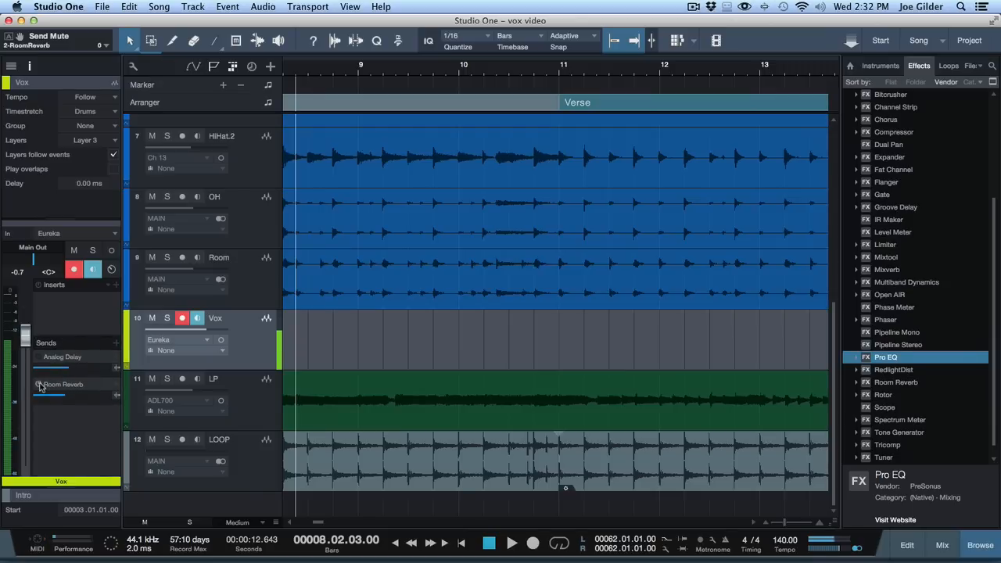
pyautogui.press('space')
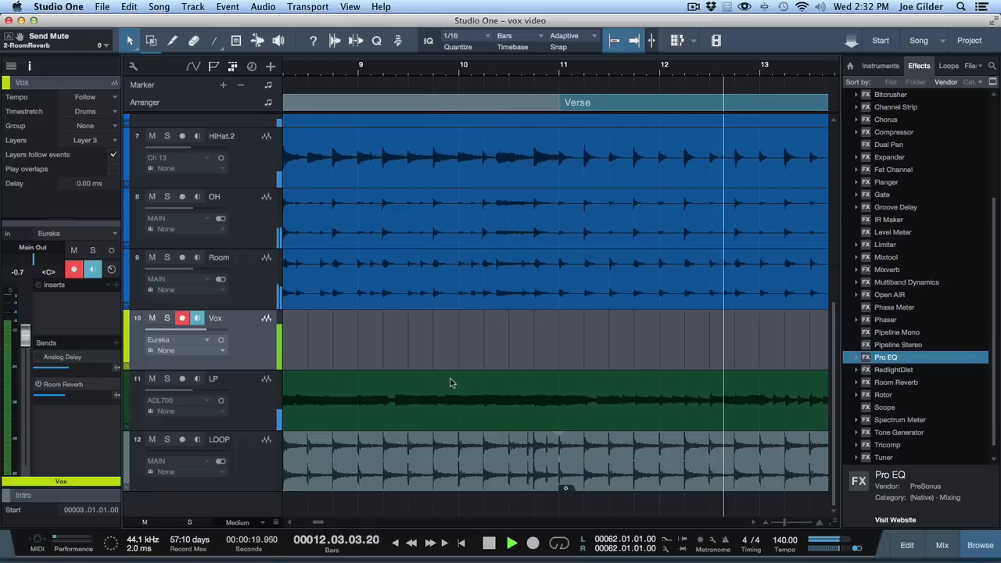
# Step: Mute the Vox track's Room Reverb send, unmute its Analog Delay send and play the song from bar 9 to monitor the vocal with delay
pyautogui.press('space')
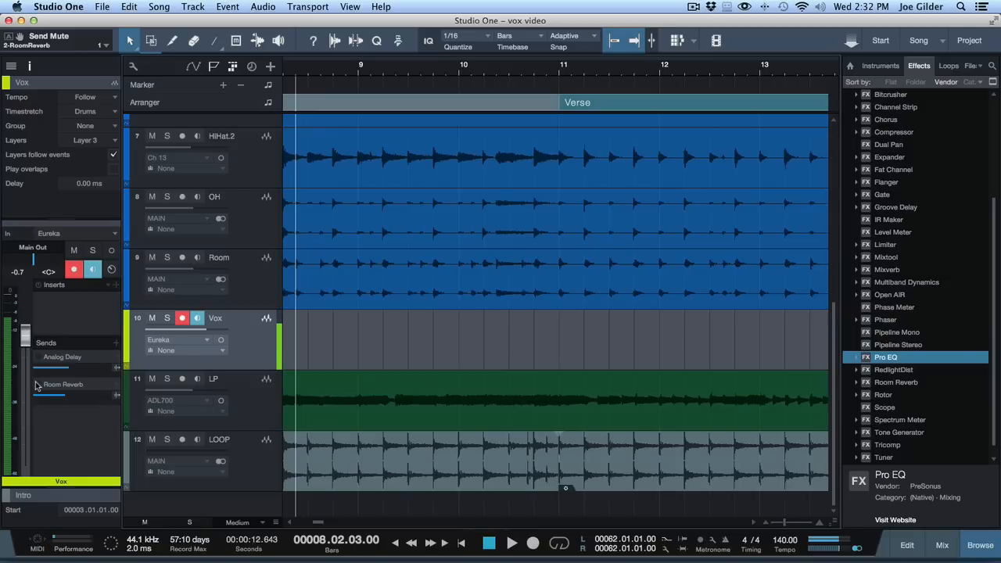
pyautogui.click(361, 72)
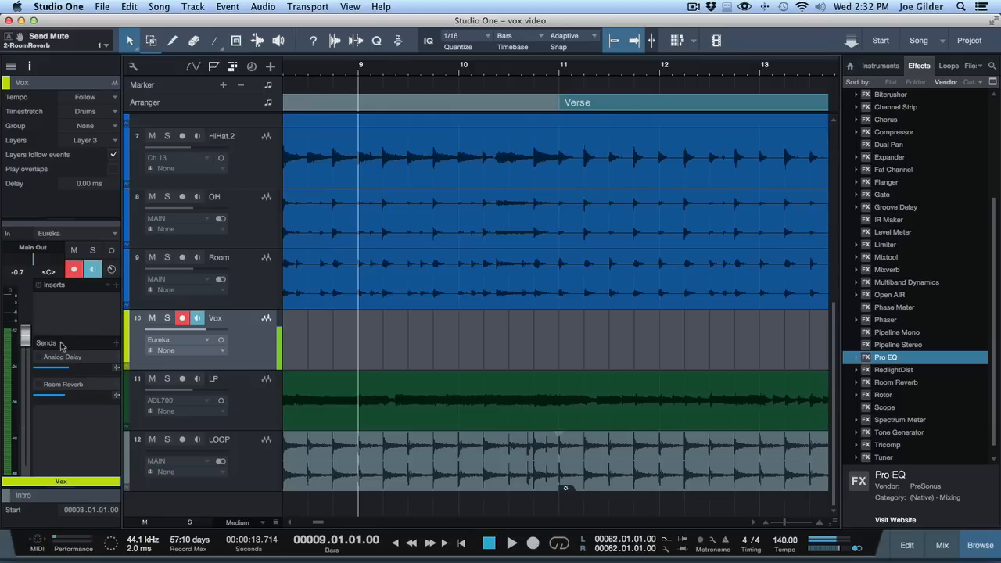
pyautogui.moveTo(41, 358)
pyautogui.click(39, 359)
pyautogui.press('space')
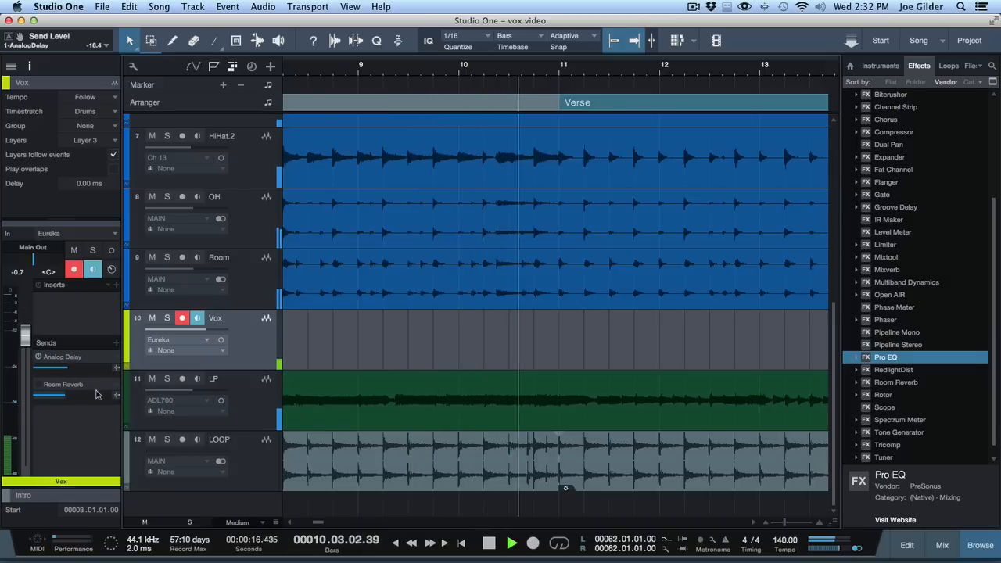
pyautogui.moveTo(96, 394)
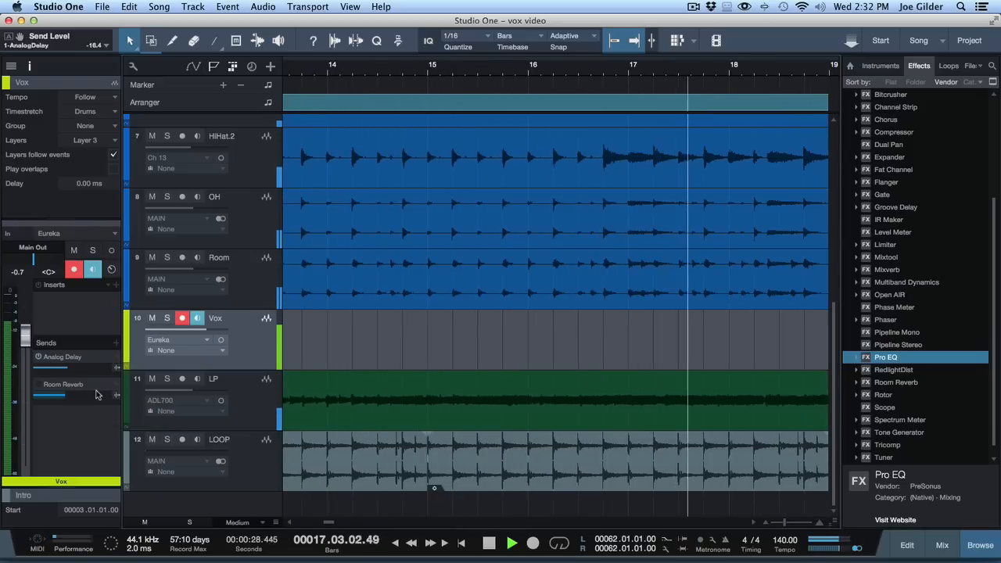
pyautogui.press('space')
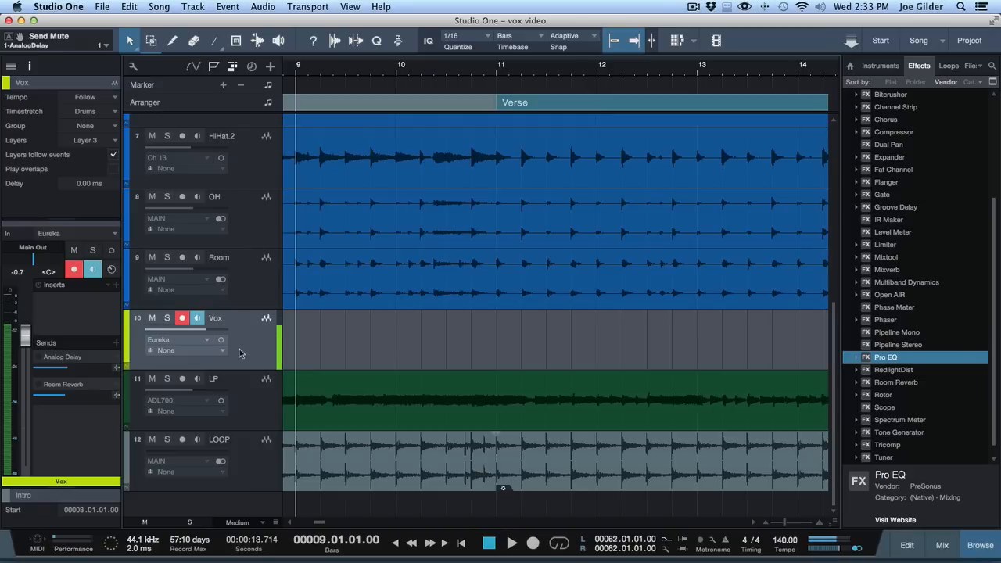
# Step: Unmute both the Analog Delay and Room Reverb sends on the Vox track and play the song from bar 9
pyautogui.click(40, 357)
pyautogui.click(39, 385)
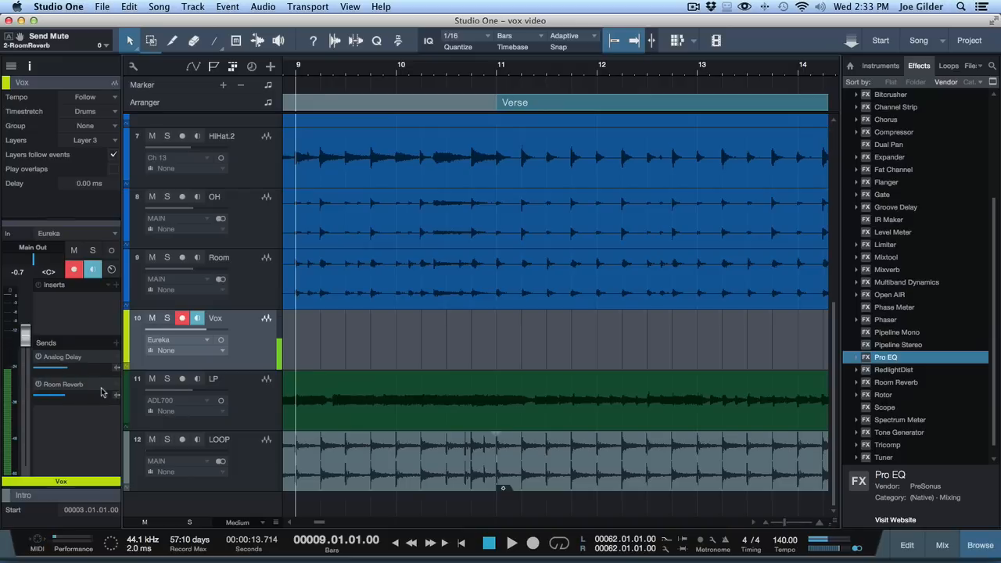
pyautogui.press('space')
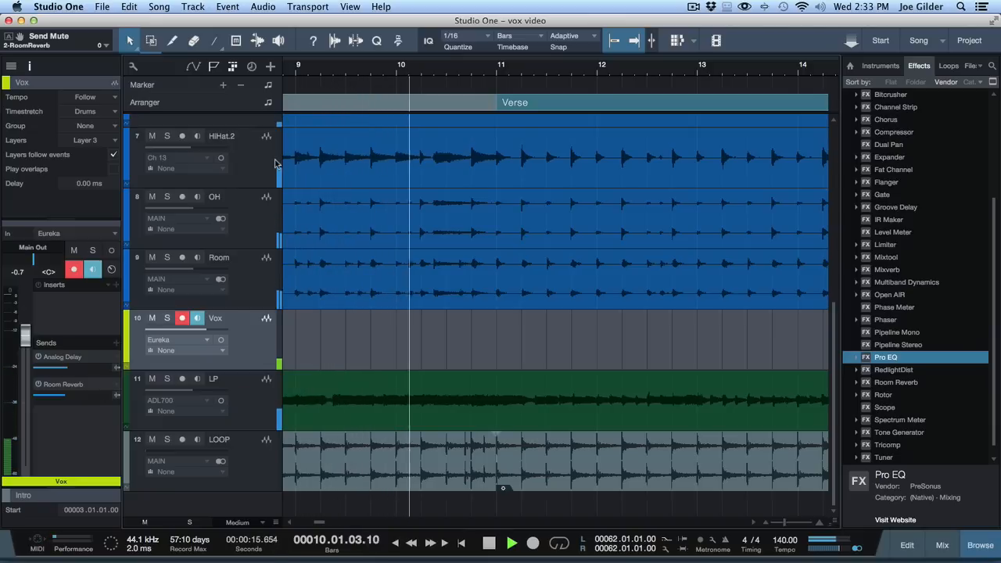
# Step: Turn off input monitoring and record arming on the Vox track while the song plays
pyautogui.click(197, 318)
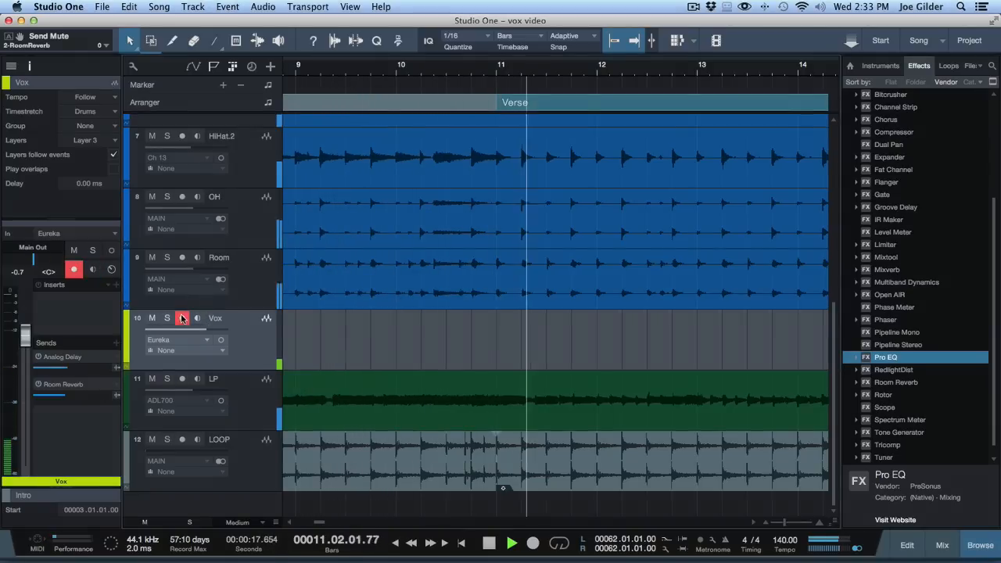
pyautogui.click(182, 318)
pyautogui.moveTo(504, 66); pyautogui.dragTo(505, 50)
pyautogui.hscroll(5, 547, 202)
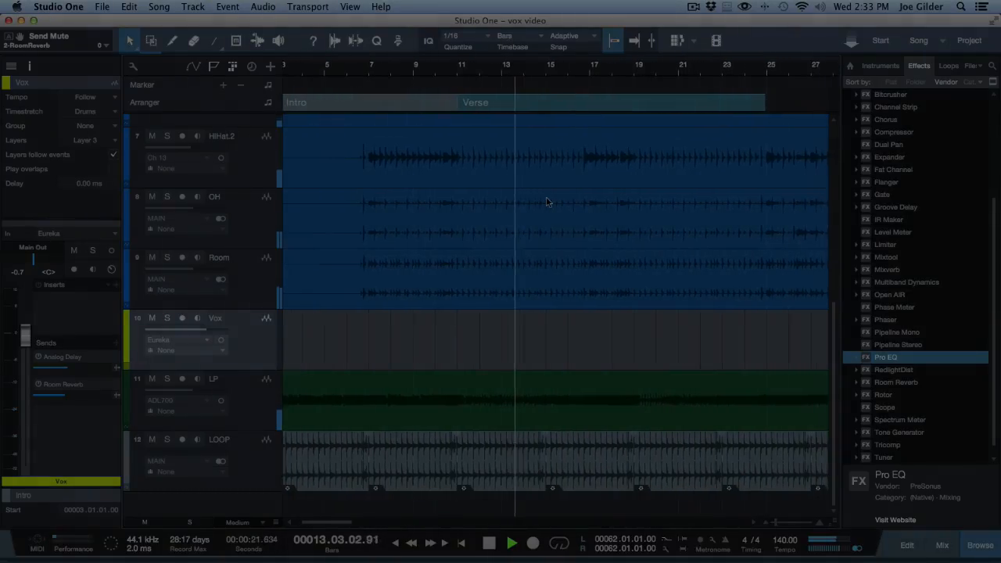